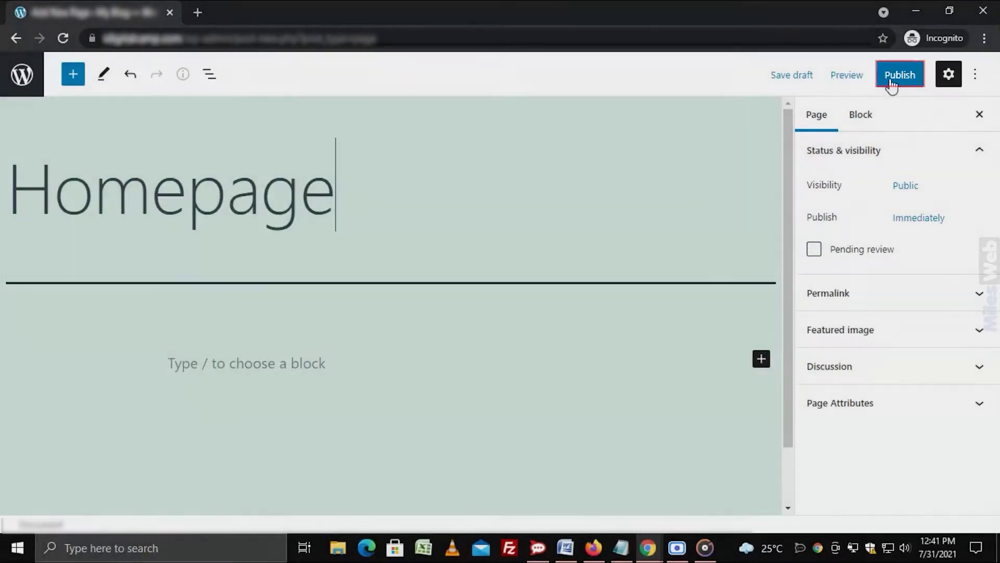
Step: Publish the new page titled Homepage and return to the list of all pages
left_click(893, 79)
left_click(890, 82)
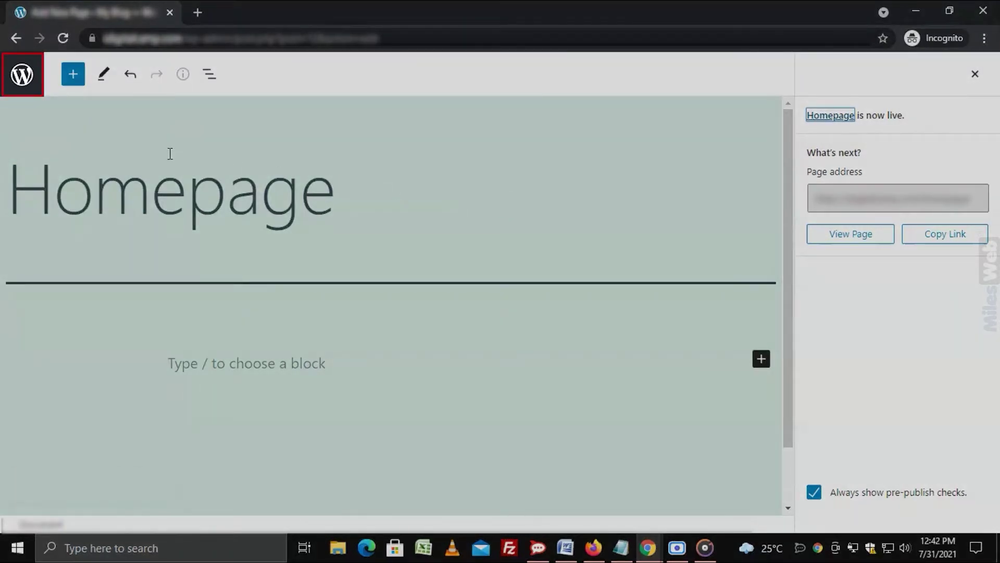
left_click(15, 89)
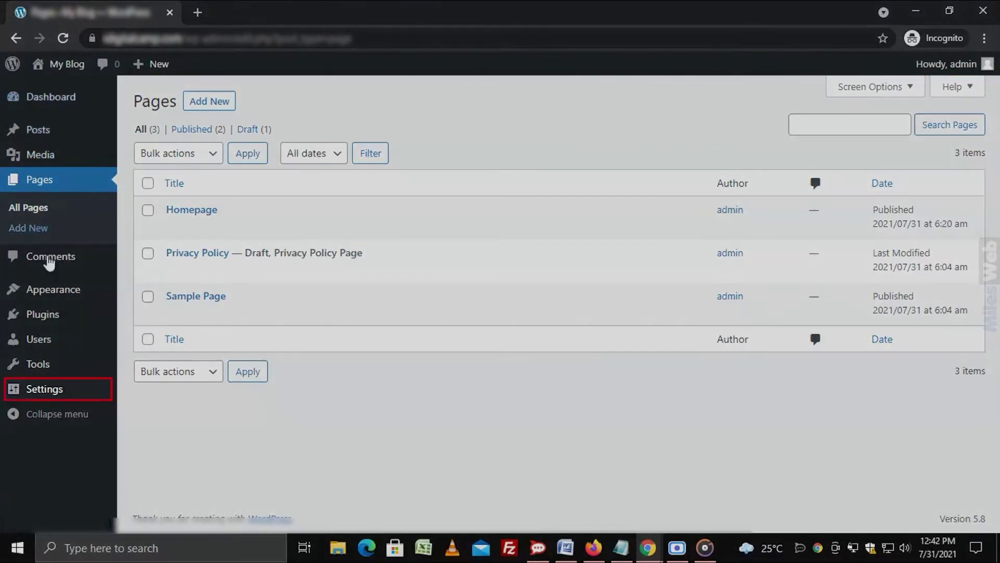
Step: In the reading settings, display a static page with Homepage as homepage and Sample Page as posts page, and save the changes
mouse_move(54, 391)
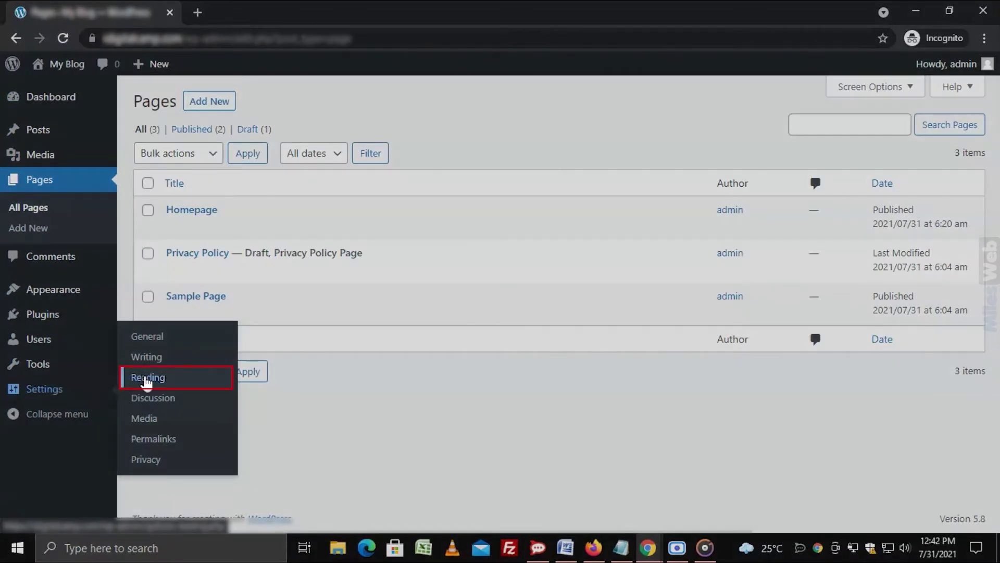
left_click(147, 378)
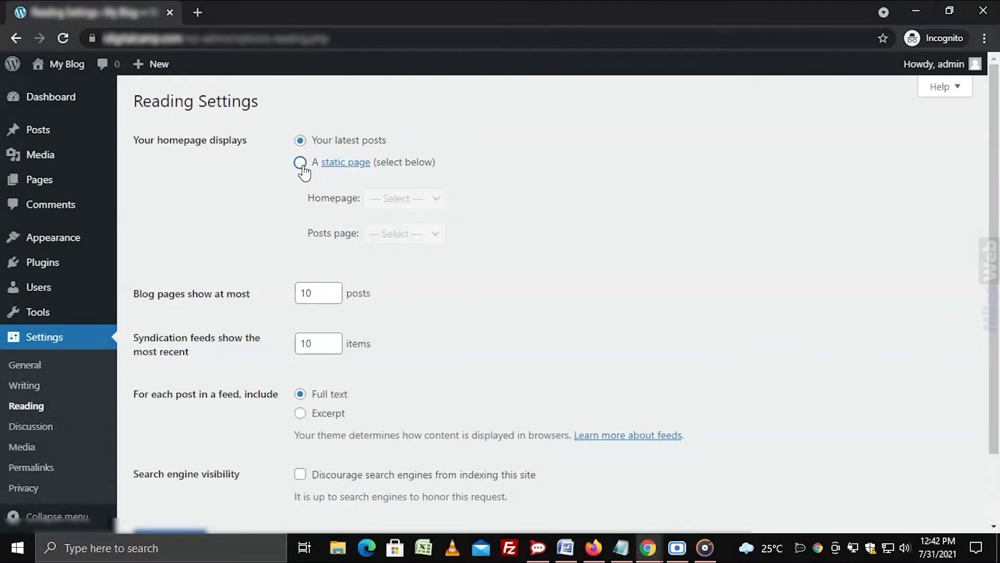
left_click(300, 163)
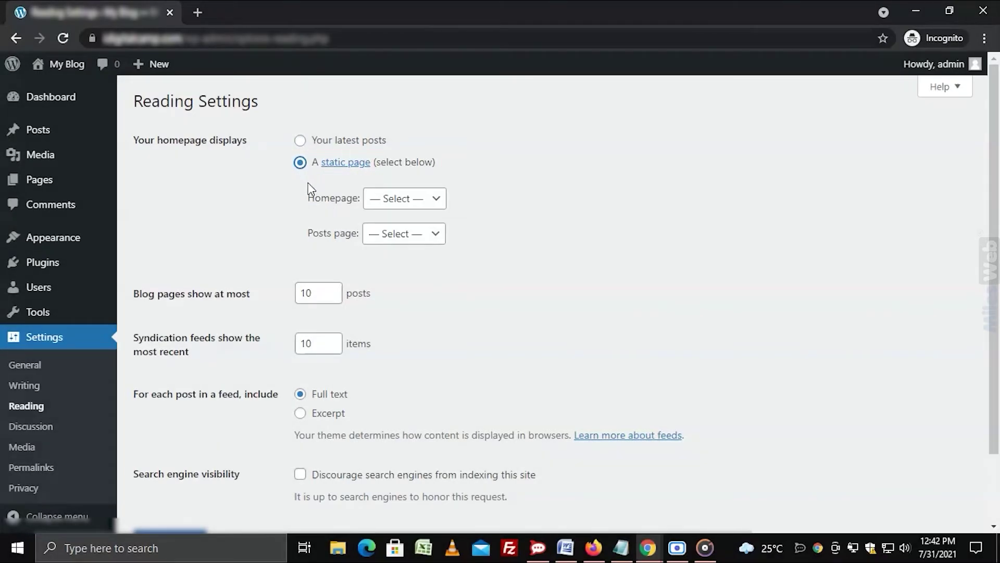
left_click(430, 206)
left_click(429, 233)
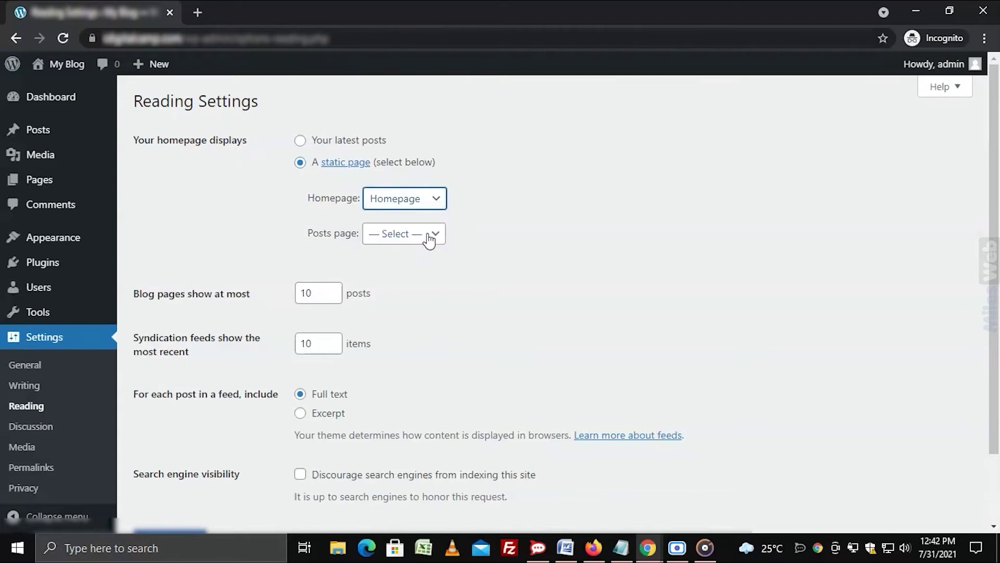
left_click(429, 238)
left_click(418, 284)
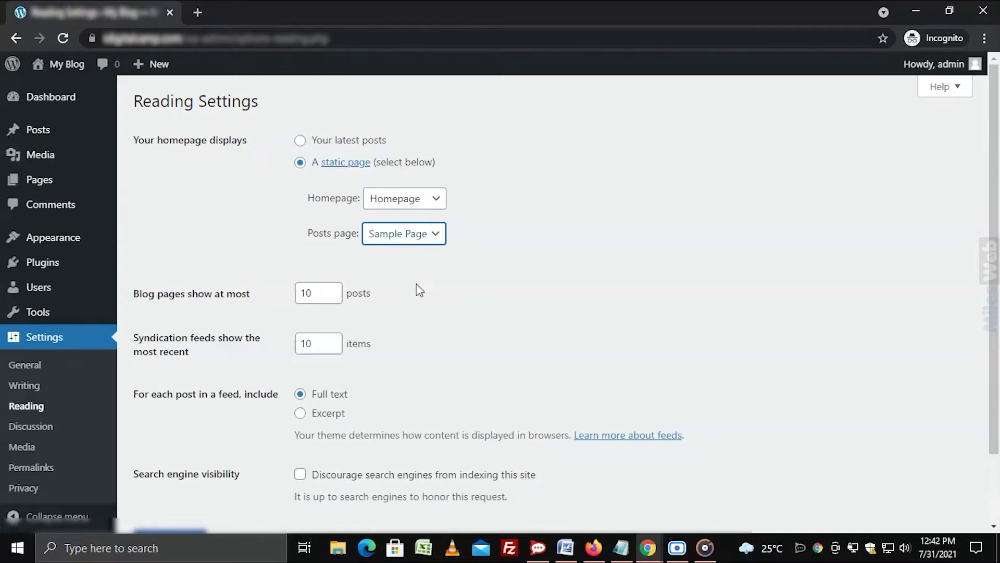
scroll(419, 290, "down", 2)
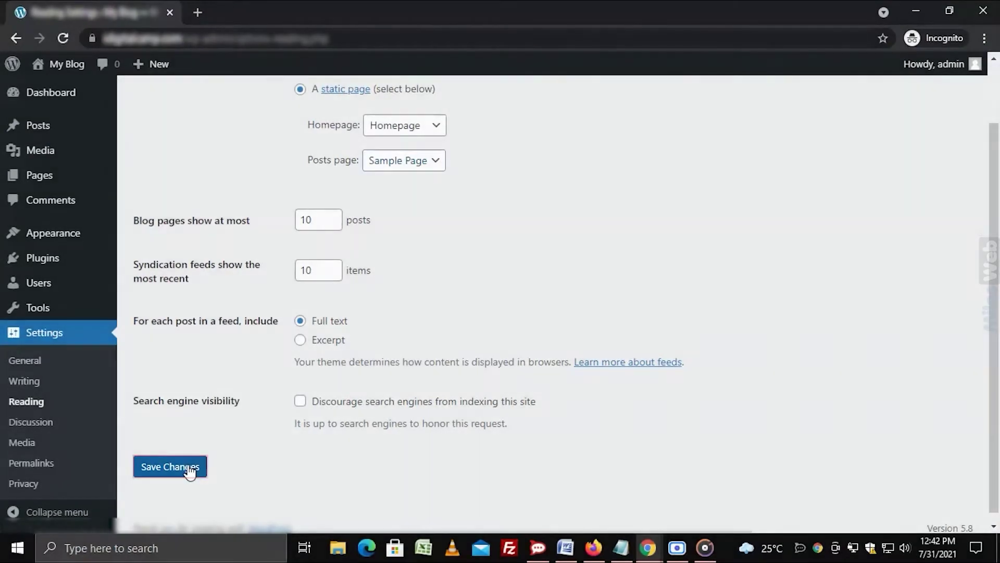
left_click(190, 471)
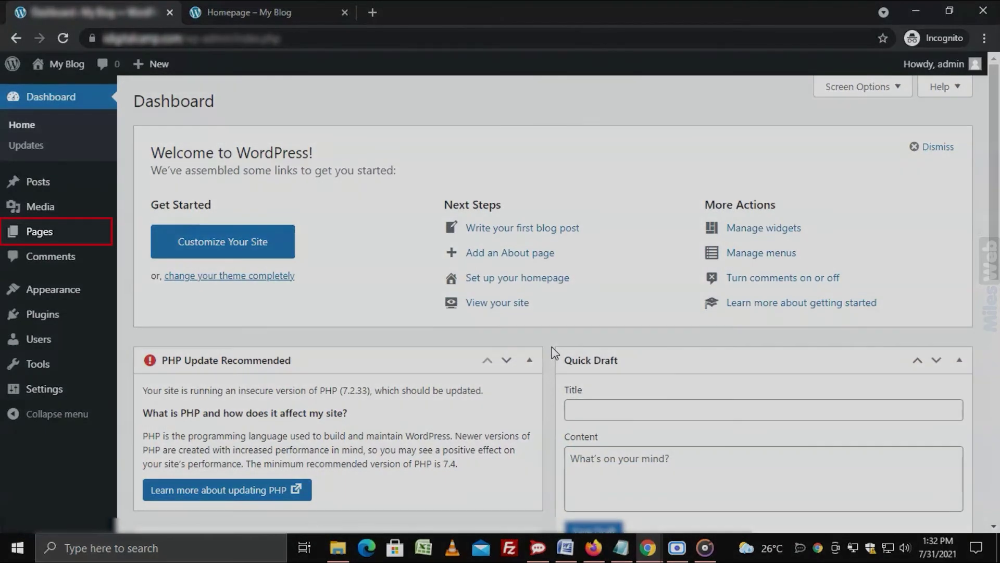
Step: Open the Homepage page for editing and enter "Demo page." as its body text
left_click(74, 234)
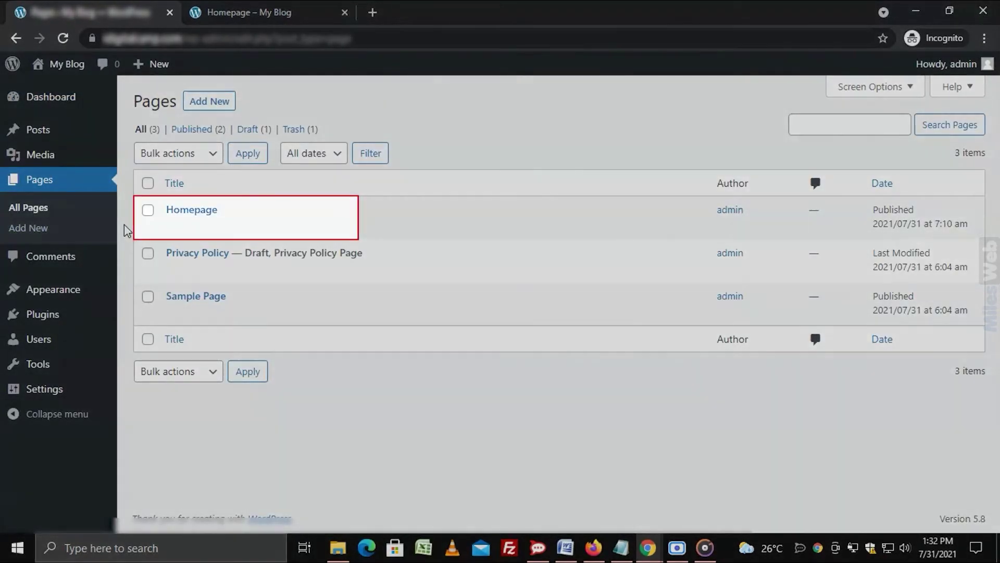
left_click(188, 218)
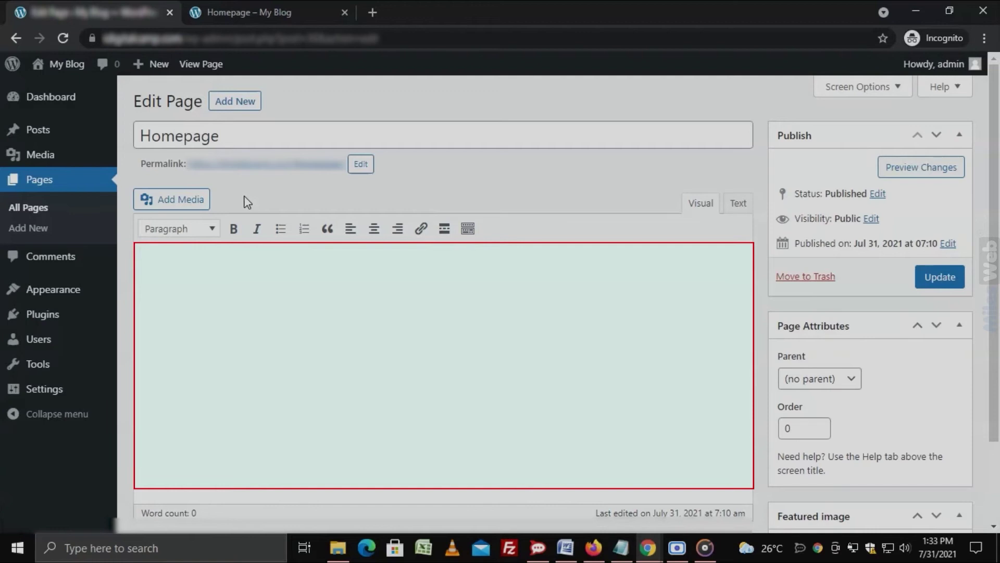
left_click(200, 303)
type("Demo page.")
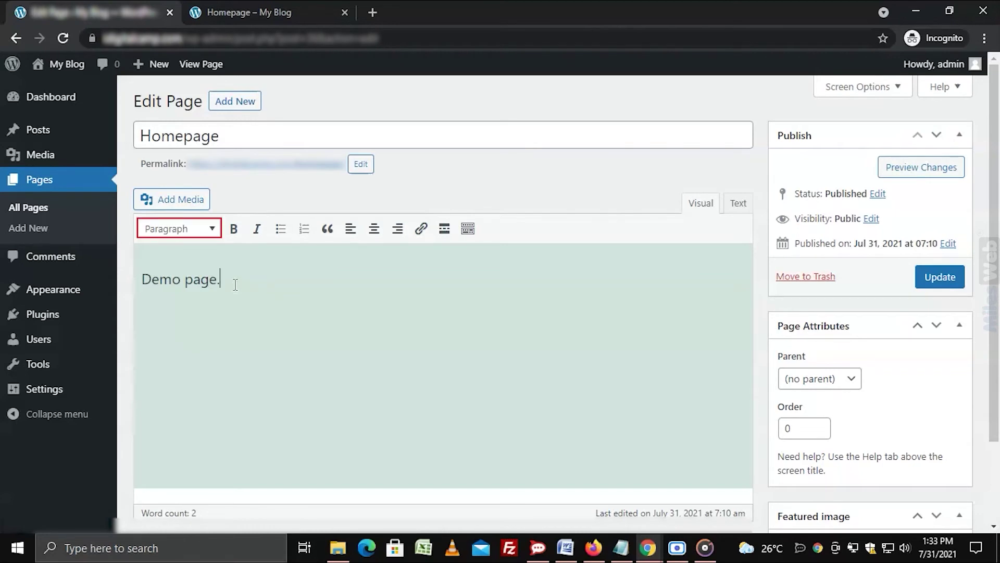
Step: Look through the available paragraph formats without applying one, and show the editor's second row of formatting tools
left_click(212, 231)
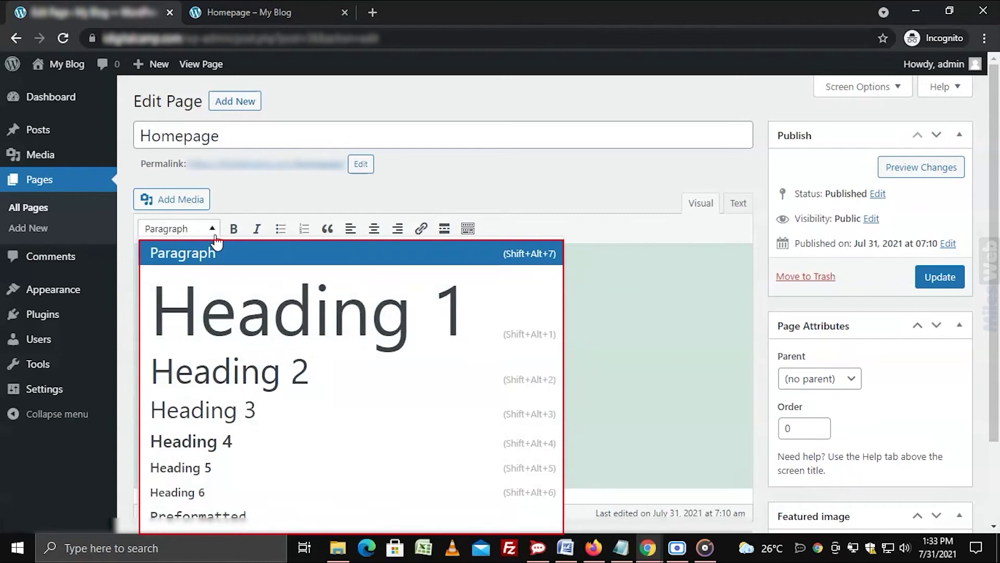
left_click(212, 229)
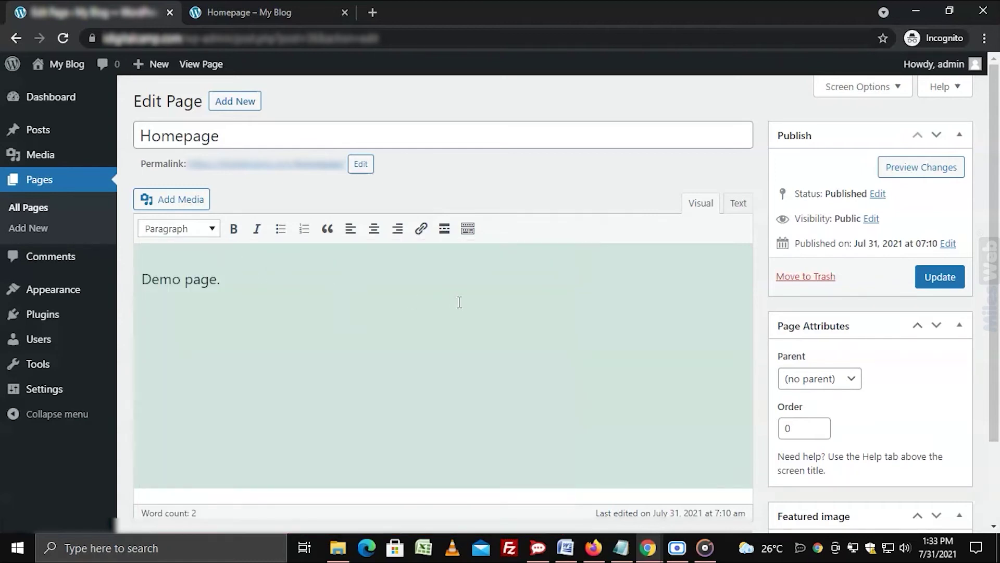
left_click(469, 230)
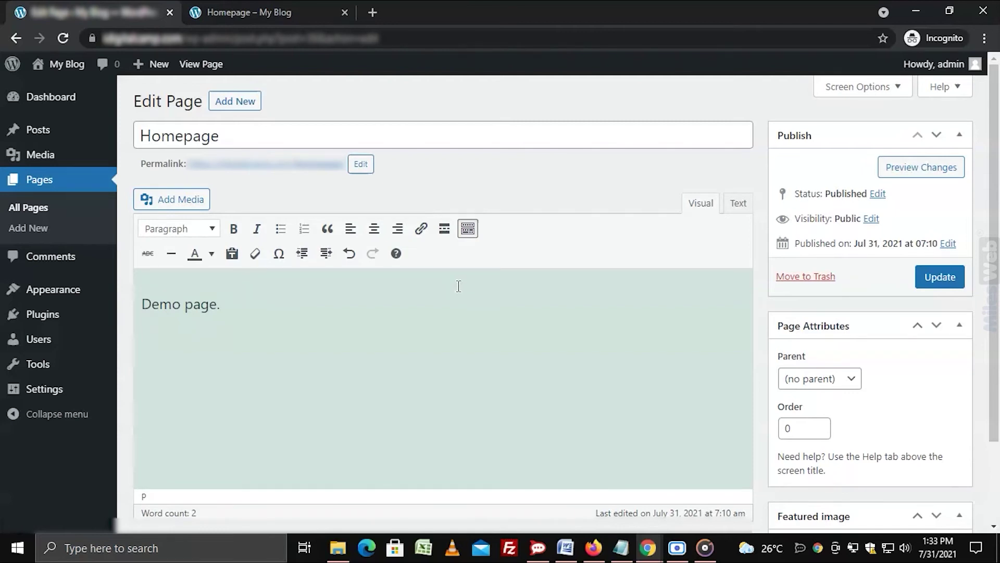
Step: Add an empty line above "Demo page.", upload the file Image from the Desktop and insert it there
key("Home")
key("Return")
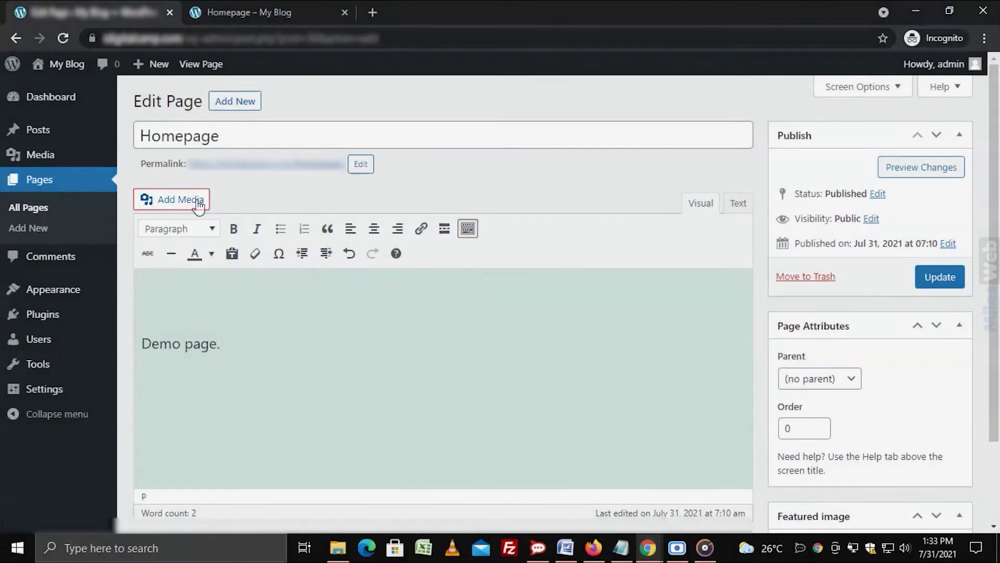
left_click(203, 203)
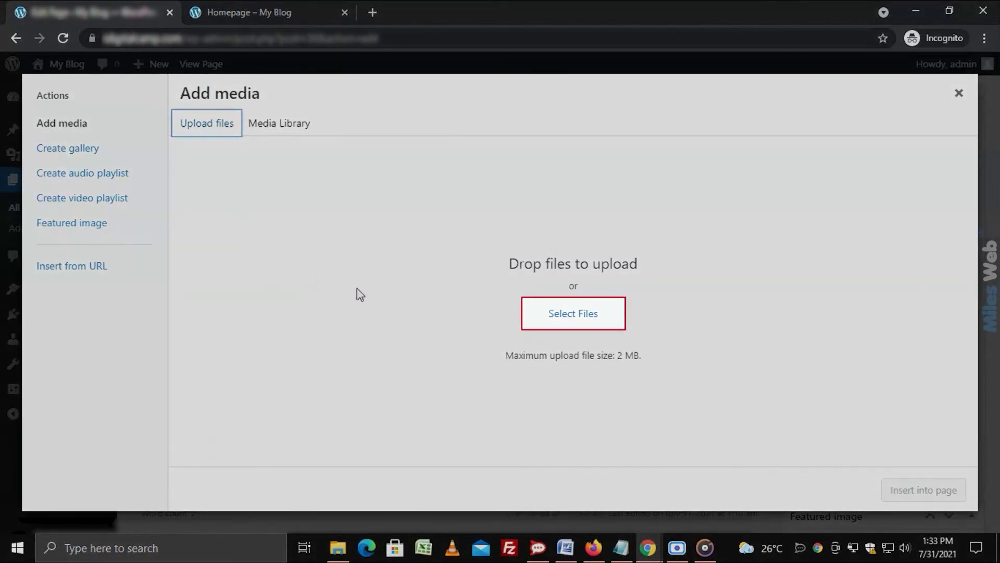
left_click(545, 323)
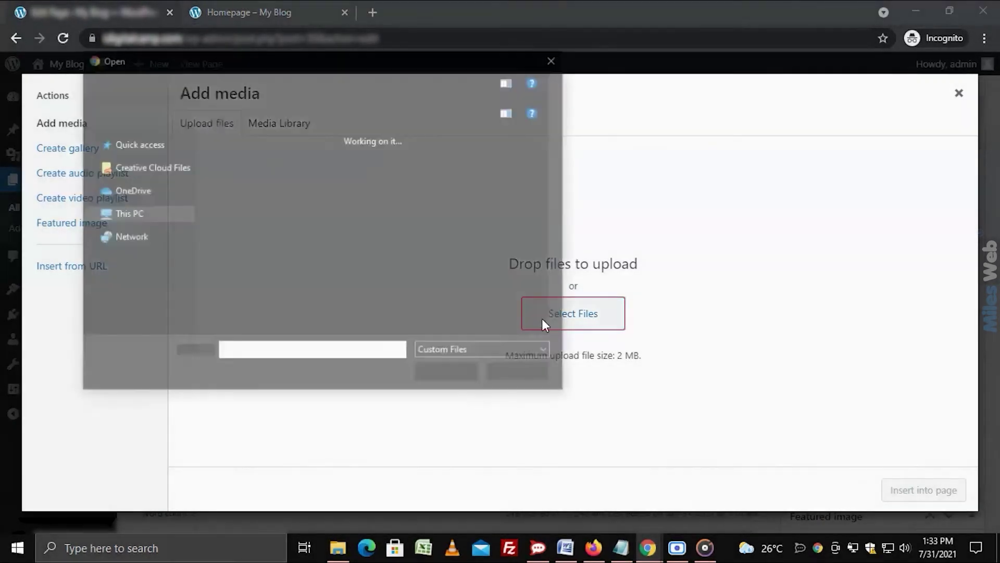
scroll(395, 271, "down", 5)
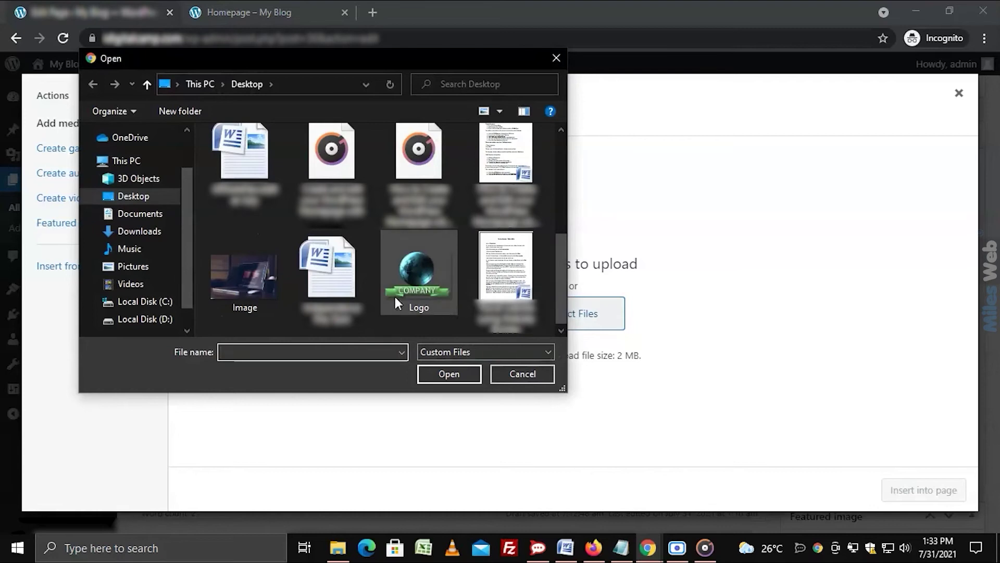
left_click(264, 283)
left_click(453, 376)
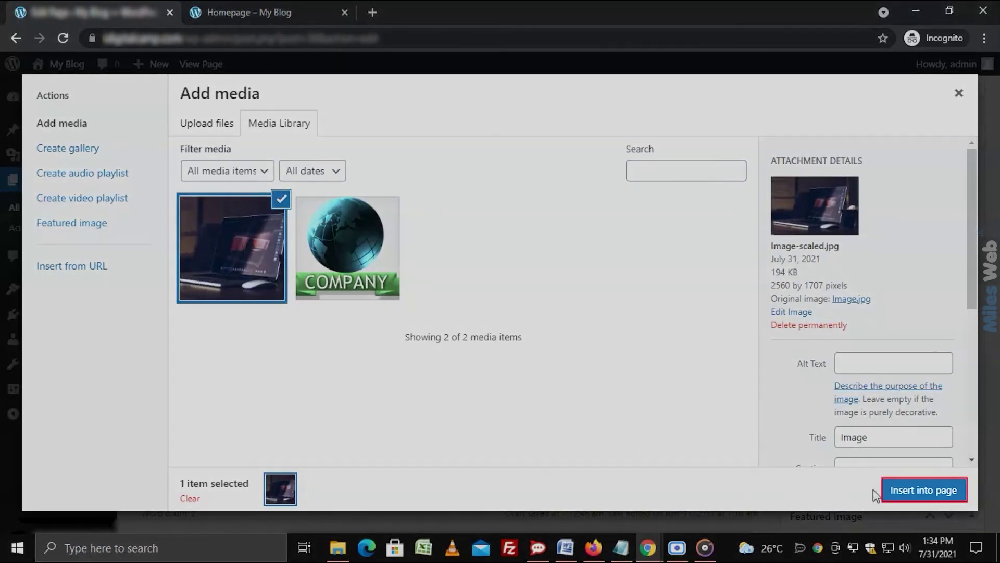
left_click(914, 495)
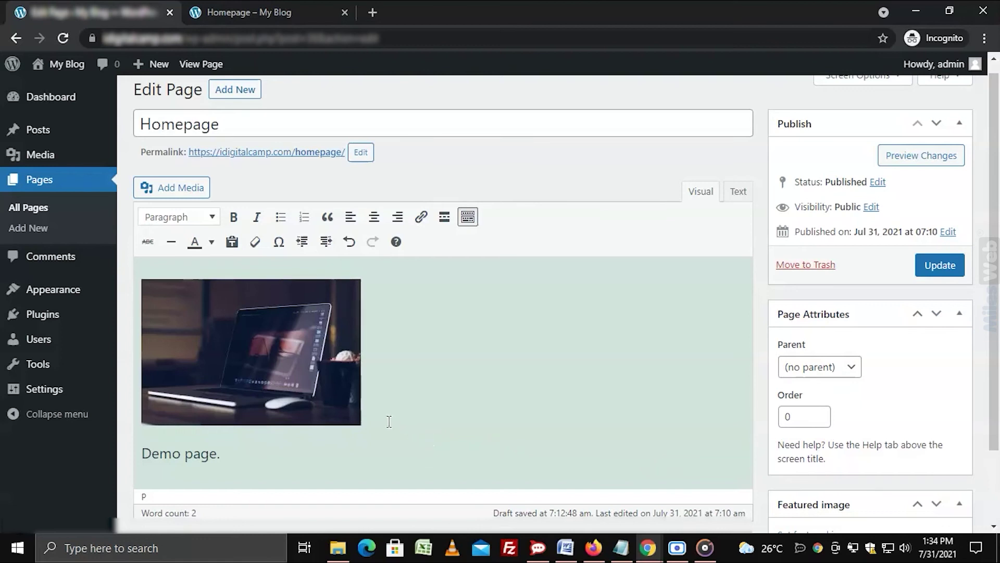
Step: Check the inserted image's editing options, preview the page changes in the browser, and update the Homepage page
left_click(326, 397)
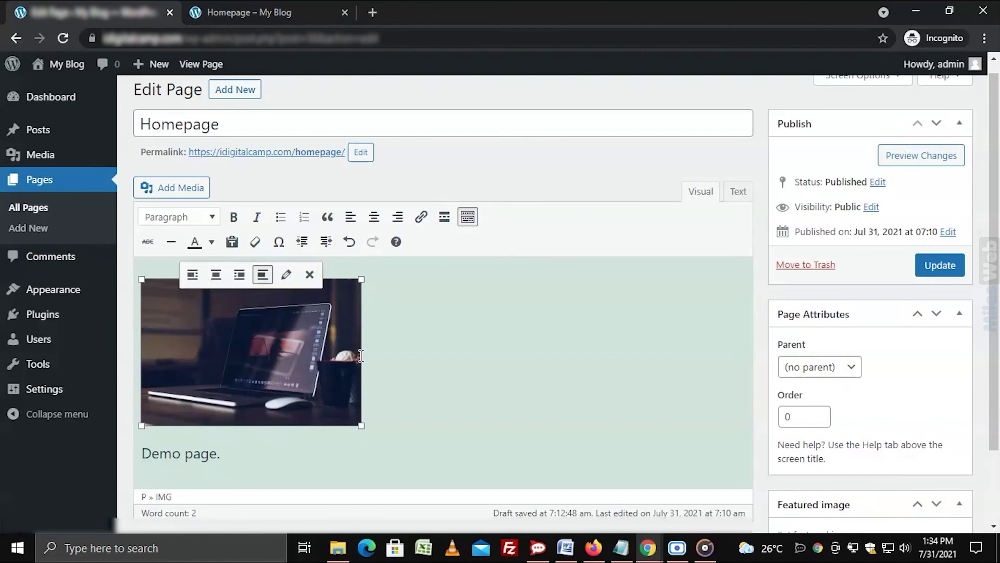
left_click(390, 360)
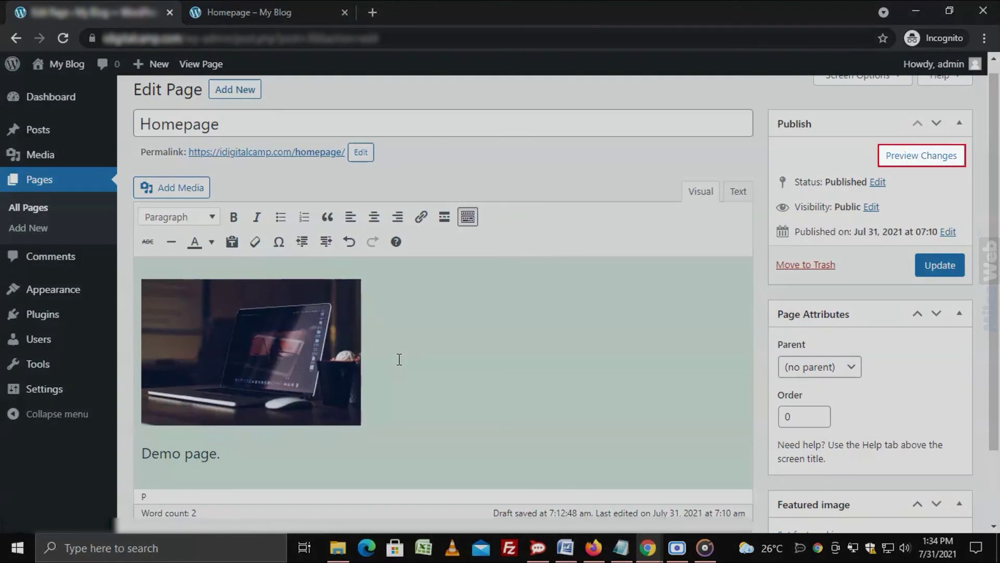
left_click(924, 161)
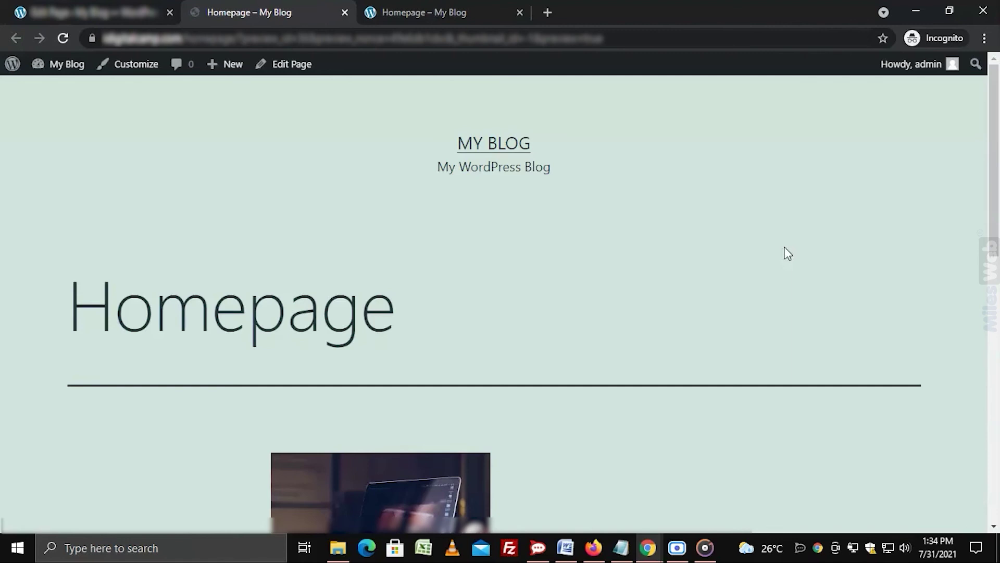
key("ctrl+shift+Tab")
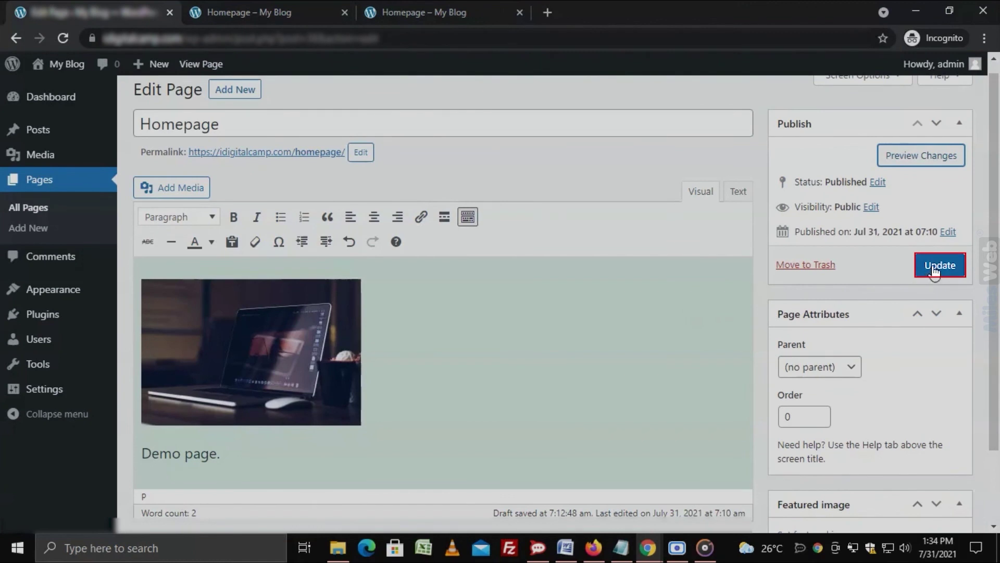
left_click(933, 267)
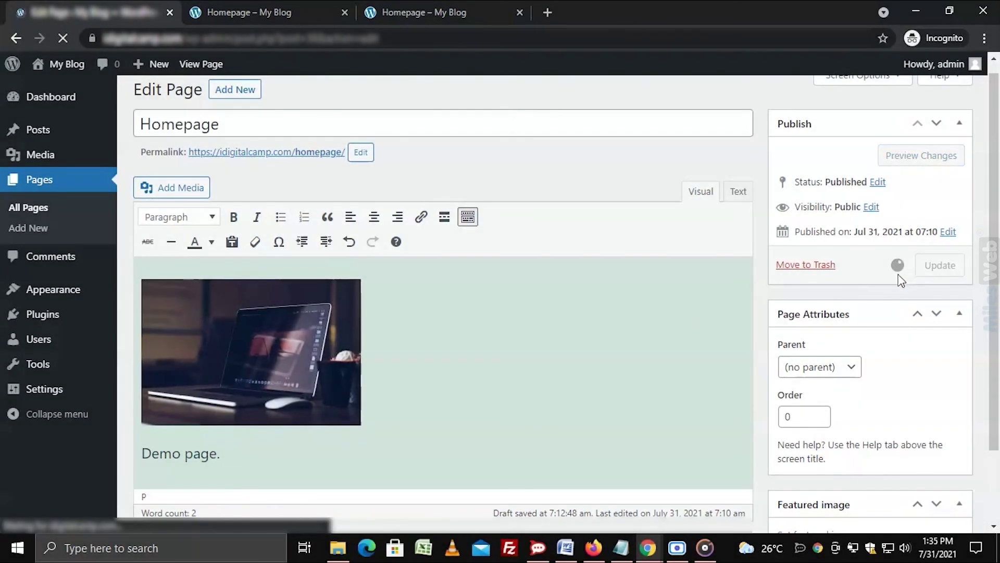